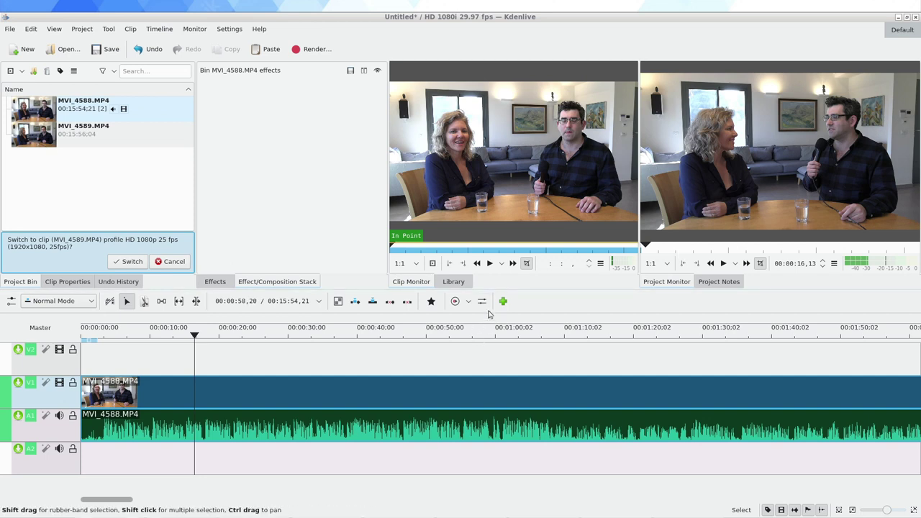
- Preview the interview at about 0:28, 1:15 and near the start to find where it should begin
{"action": "left_click", "coordinate": [279, 342]}
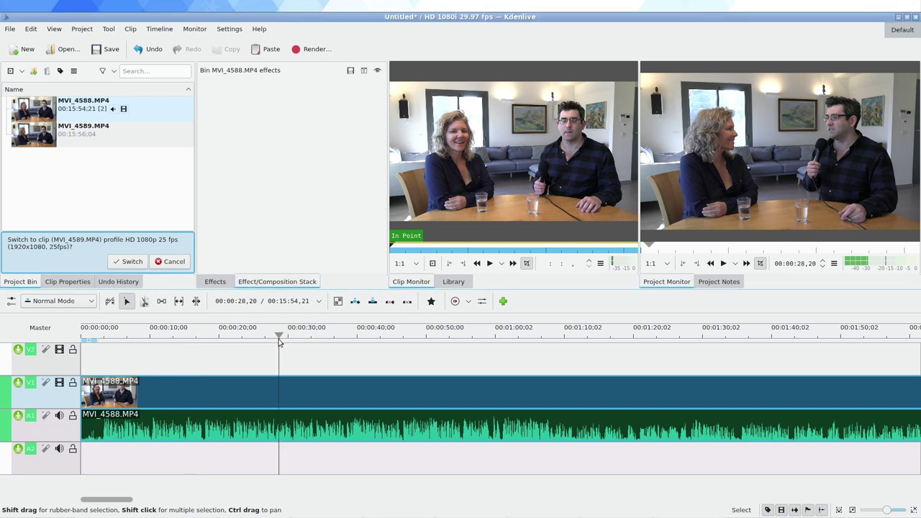
{"action": "left_click", "coordinate": [602, 333]}
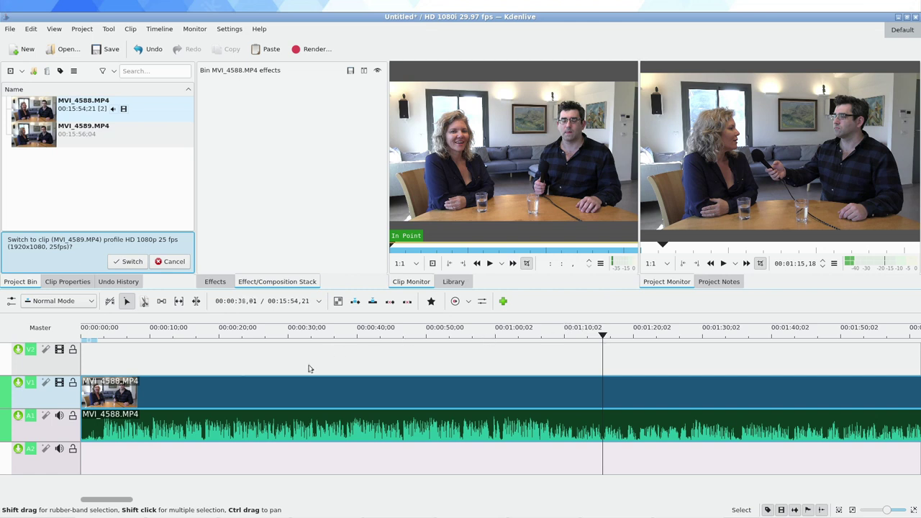
{"action": "left_click", "coordinate": [121, 355]}
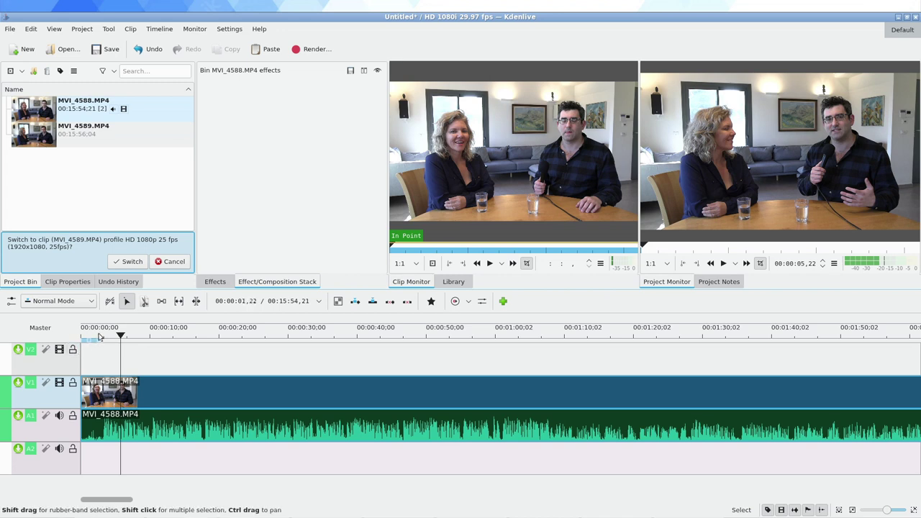
{"action": "left_click", "coordinate": [108, 337]}
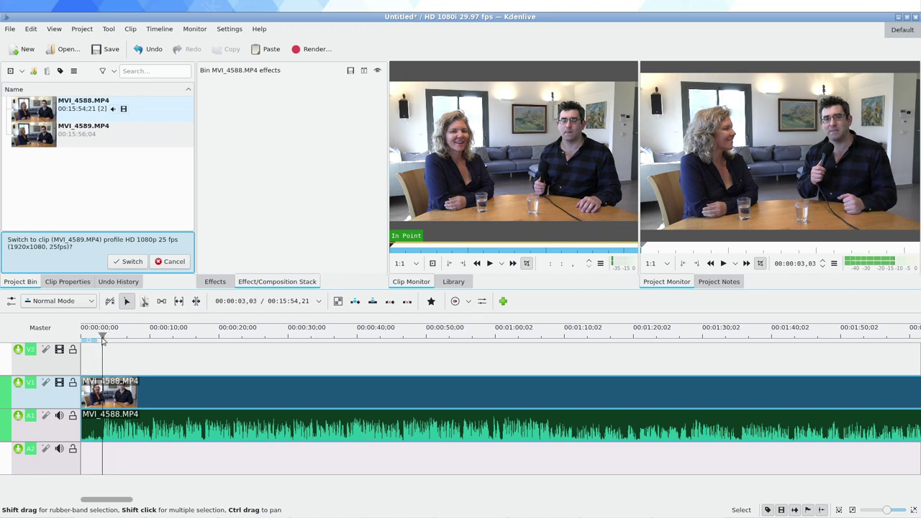
- Trim the opening seconds off the interview clip and add a Fade in to its start
{"action": "mouse_move", "coordinate": [82, 392]}
{"action": "left_mouse_down"}
{"action": "mouse_move", "coordinate": [103, 392]}
{"action": "mouse_move", "coordinate": [86, 392]}
{"action": "left_mouse_up"}
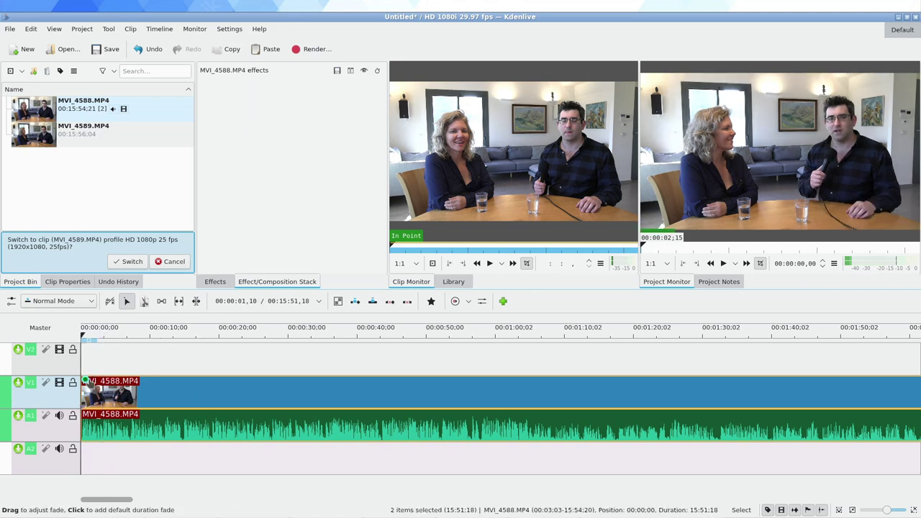
{"action": "left_click", "coordinate": [86, 380]}
{"action": "left_click", "coordinate": [169, 352]}
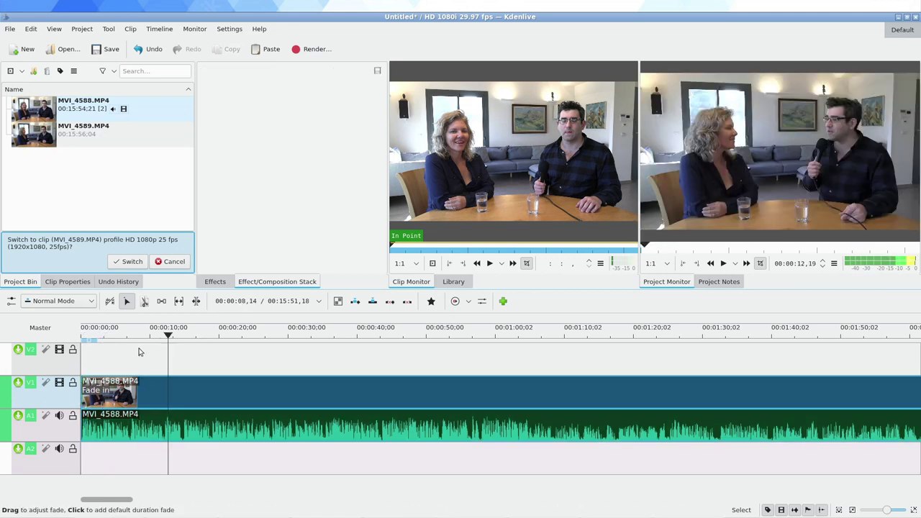
- Step through the interview from about 6 seconds to 1:12 to set the first cut point
{"action": "left_click", "coordinate": [123, 349]}
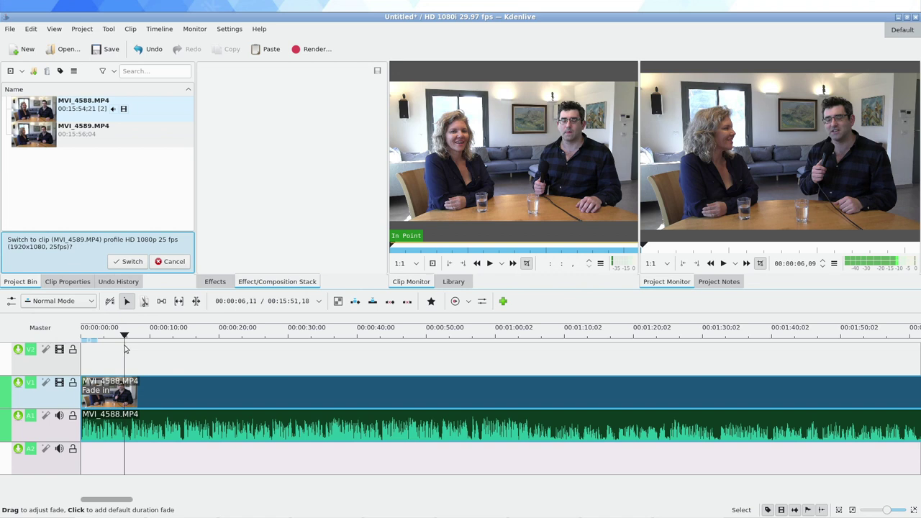
{"action": "scroll", "coordinate": [124, 349], "scroll_direction": "up", "scroll_amount": 2}
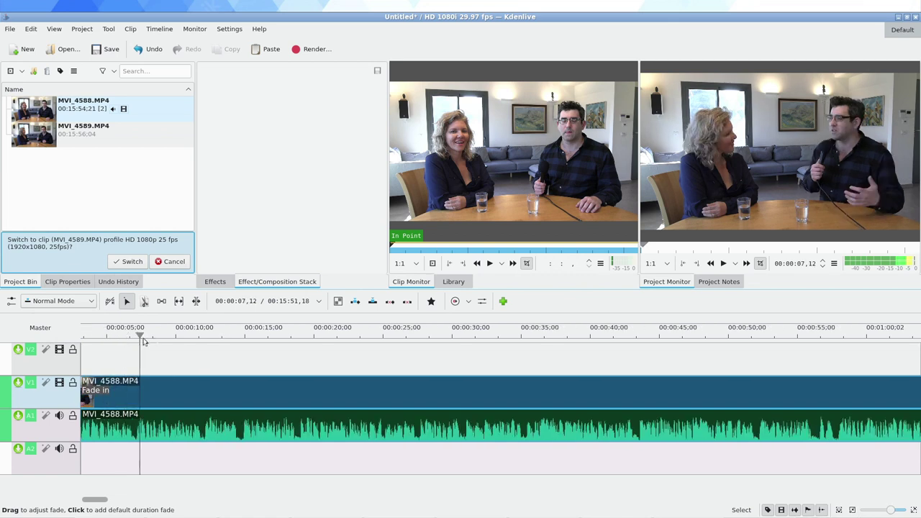
{"action": "left_click", "coordinate": [199, 345]}
{"action": "left_click", "coordinate": [238, 357]}
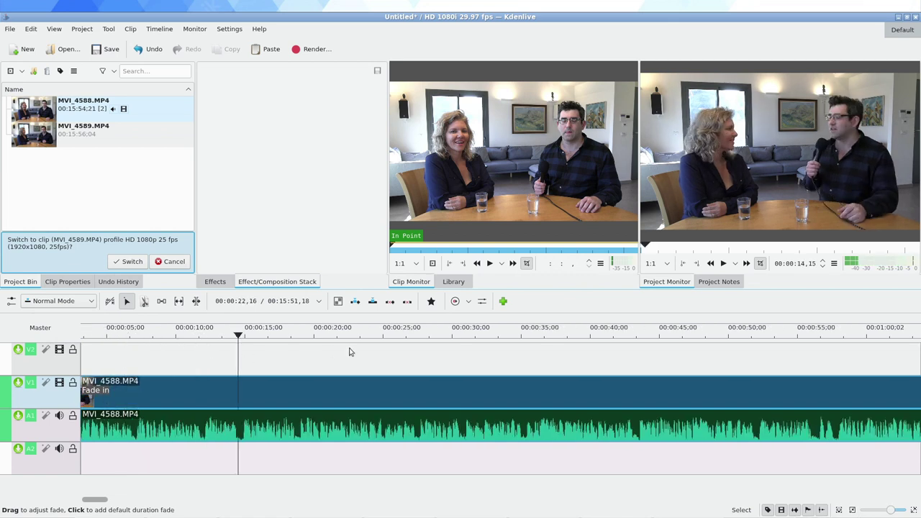
{"action": "left_click", "coordinate": [350, 352]}
{"action": "left_click", "coordinate": [479, 352]}
{"action": "scroll", "coordinate": [316, 387], "scroll_direction": "down", "scroll_amount": 2}
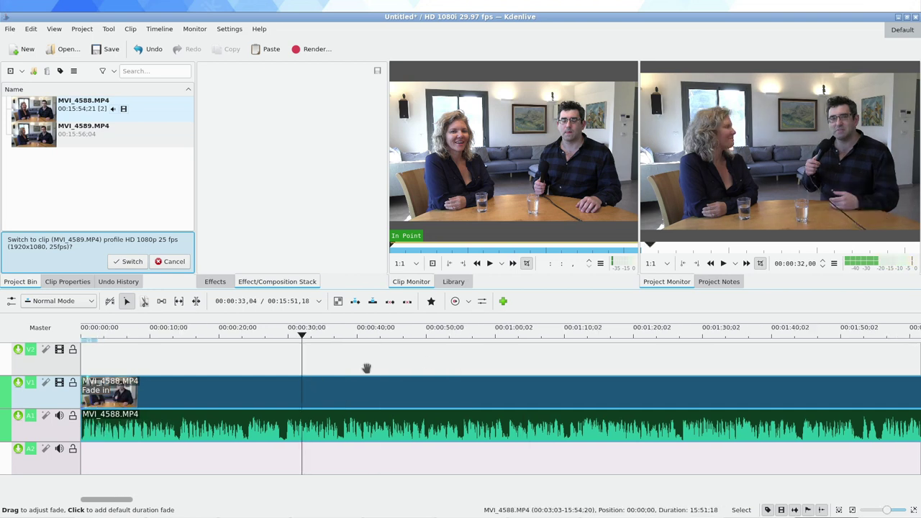
{"action": "left_click", "coordinate": [522, 350]}
{"action": "left_click", "coordinate": [557, 346]}
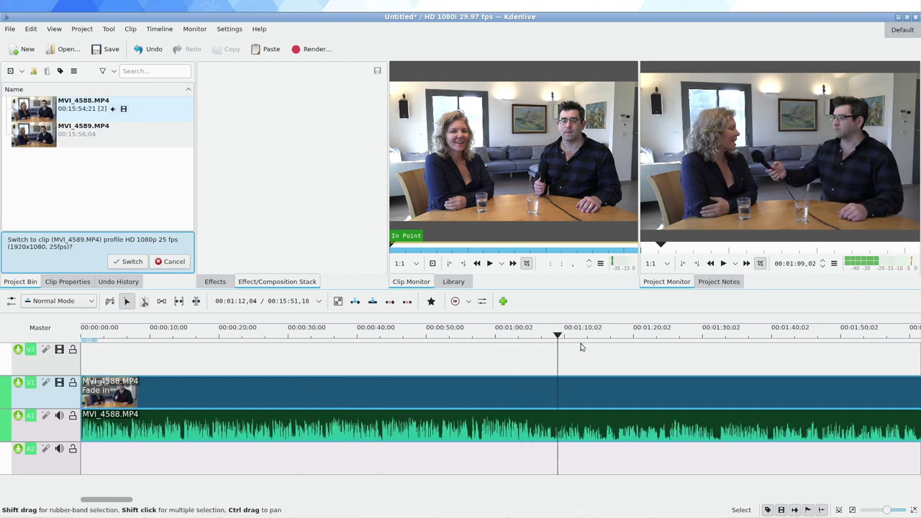
{"action": "left_click", "coordinate": [581, 347]}
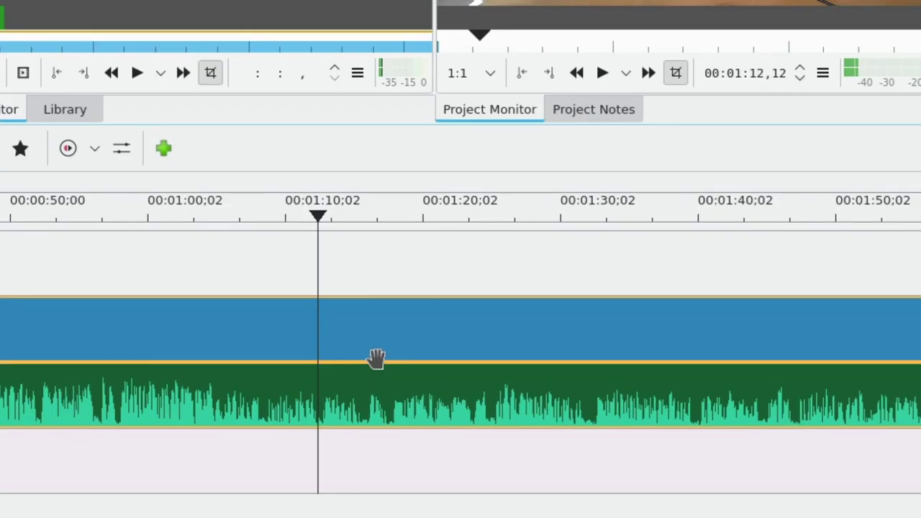
- Split the interview clip at about 1:12 and 1:22 to isolate a ten-second section
{"action": "key", "text": "shift+r"}
{"action": "left_click", "coordinate": [385, 236]}
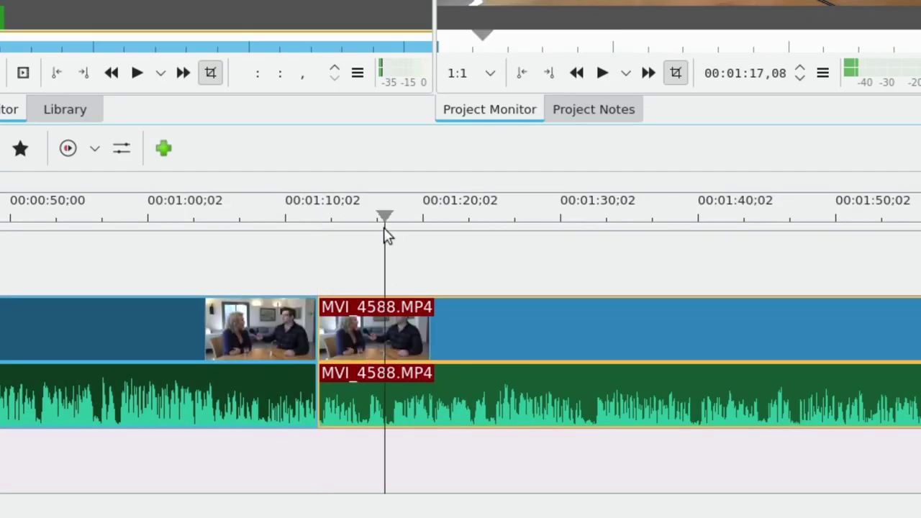
{"action": "left_click", "coordinate": [436, 236]}
{"action": "left_click", "coordinate": [462, 223]}
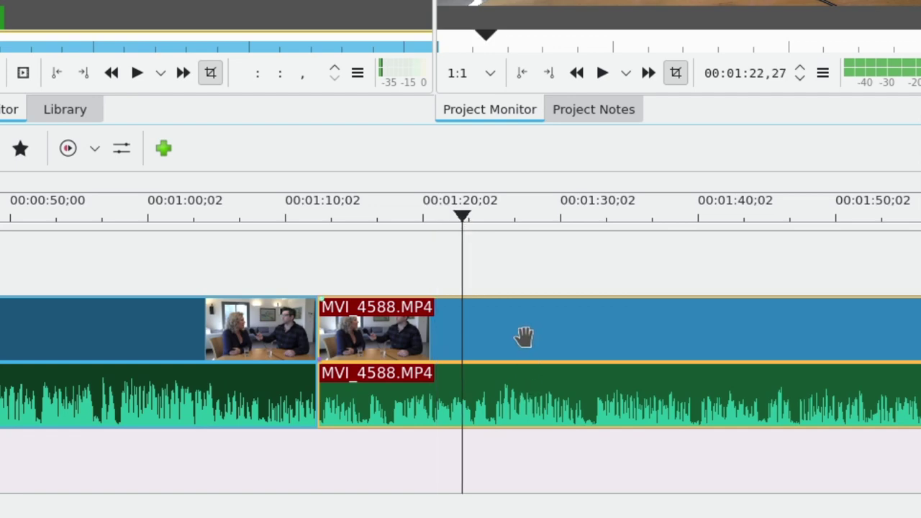
{"action": "key", "text": "shift+r"}
- Add a Transform effect to the middle section and move the playhead to 1:14
{"action": "left_click", "coordinate": [379, 238]}
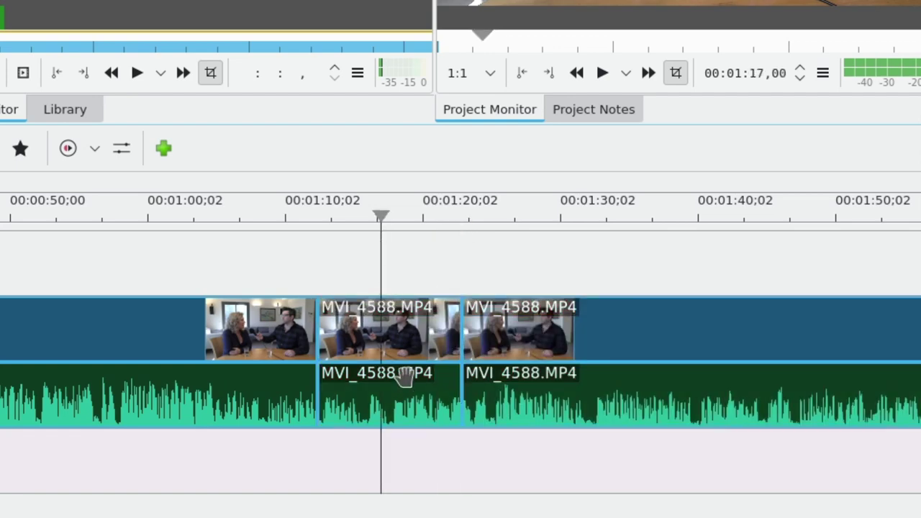
{"action": "right_click", "coordinate": [625, 397]}
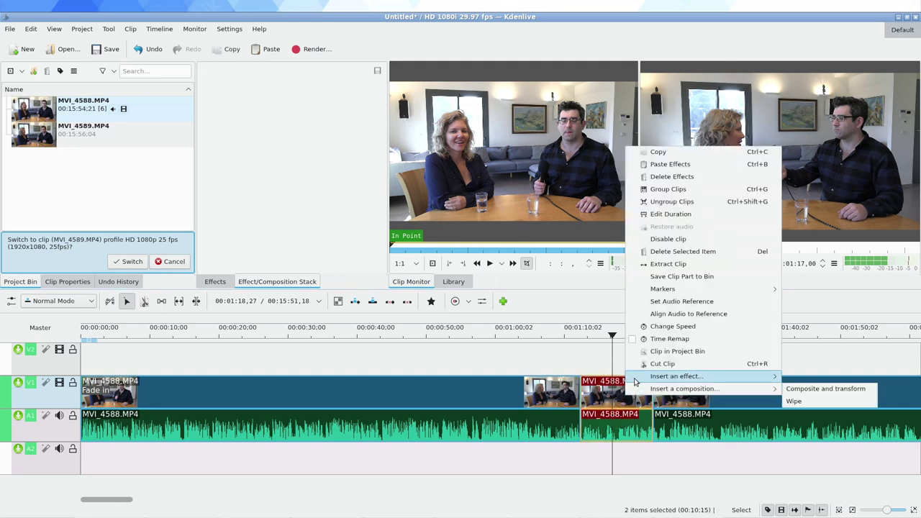
{"action": "mouse_move", "coordinate": [636, 382]}
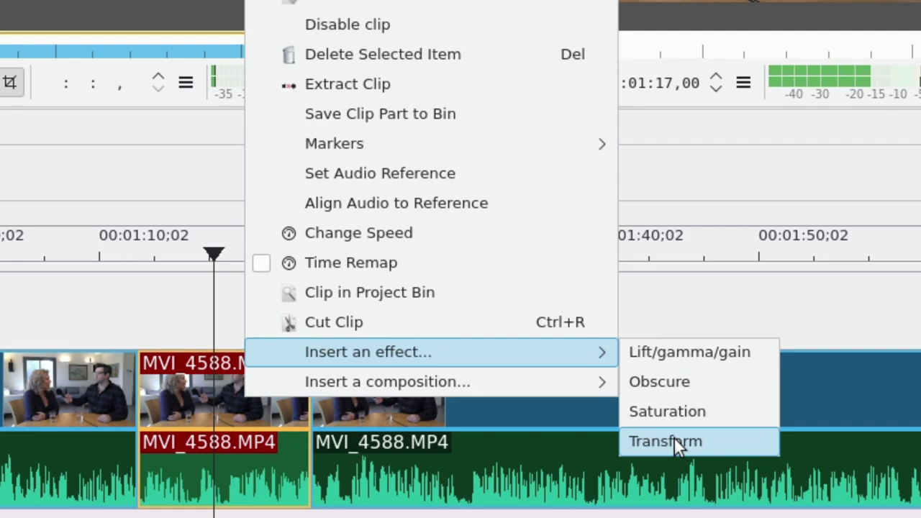
{"action": "left_click", "coordinate": [675, 439]}
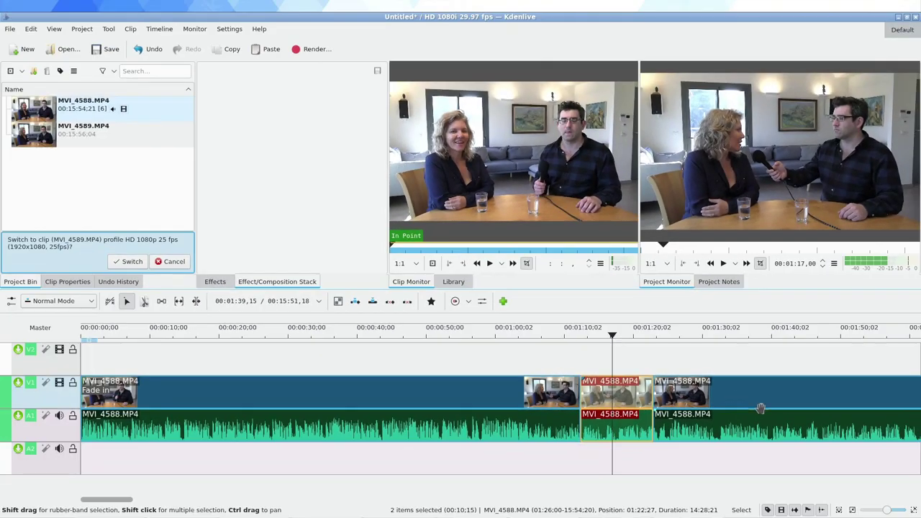
{"action": "left_click", "coordinate": [596, 341]}
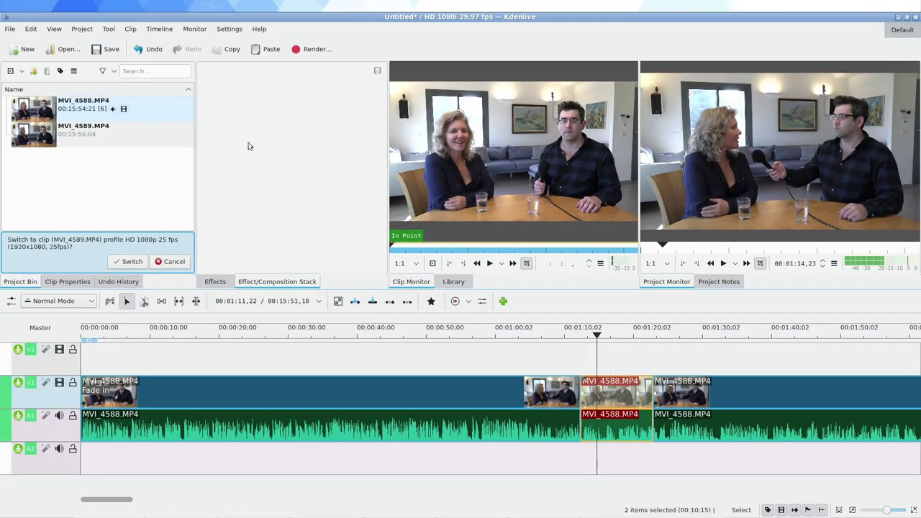
- Enlarge the section's Transform to 199.17% and reposition it onto the woman
{"action": "left_click", "coordinate": [216, 282]}
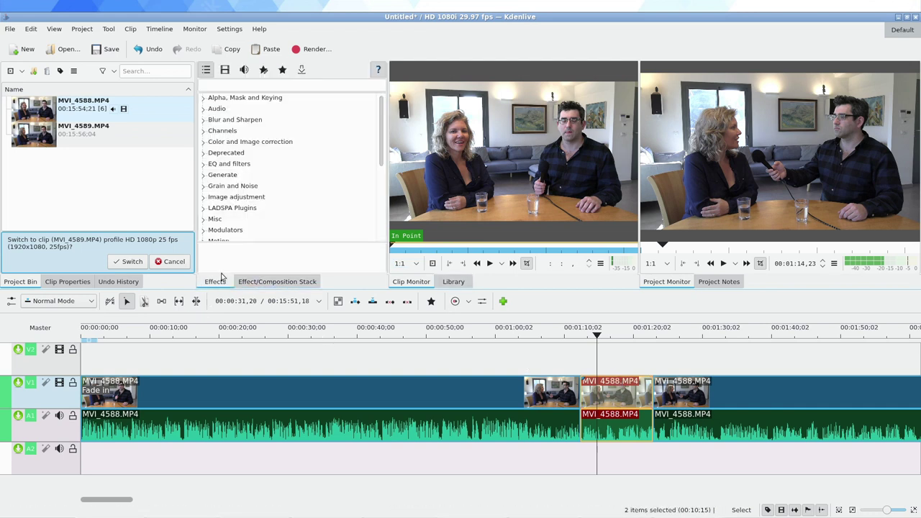
{"action": "left_click", "coordinate": [235, 86]}
{"action": "type", "text": "trans"}
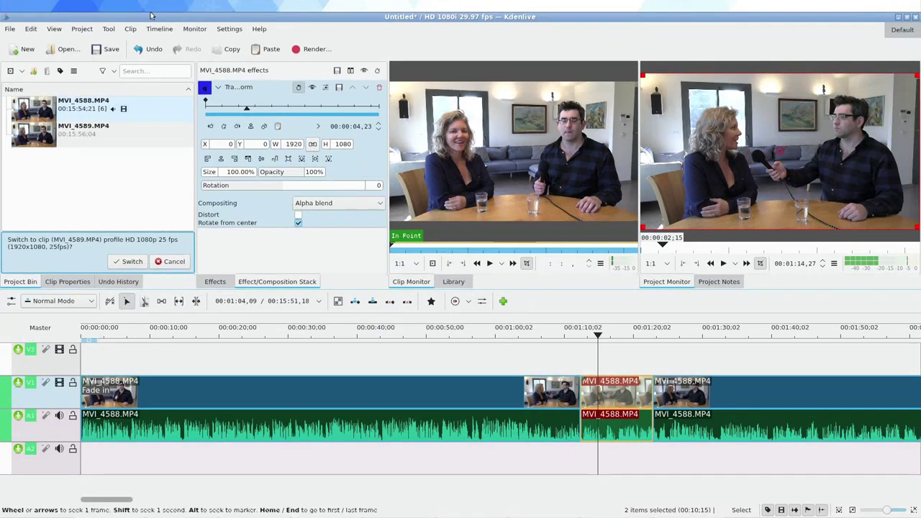
{"action": "left_click_drag", "start_coordinate": [232, 174], "coordinate": [881, 164]}
{"action": "left_click_drag", "start_coordinate": [755, 201], "coordinate": [890, 198]}
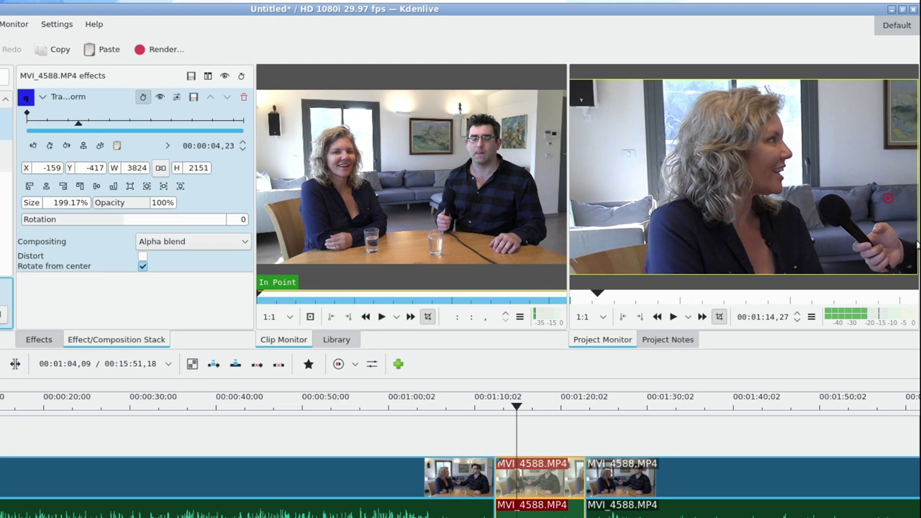
{"action": "mouse_move", "coordinate": [905, 206]}
- Jump back to just before the section and play the woman's close-up
{"action": "left_click", "coordinate": [500, 414]}
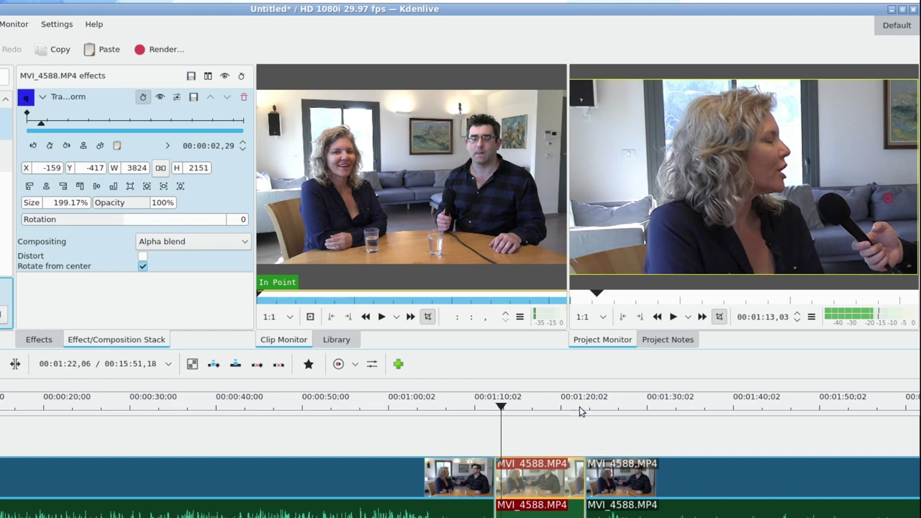
{"action": "left_click", "coordinate": [468, 404]}
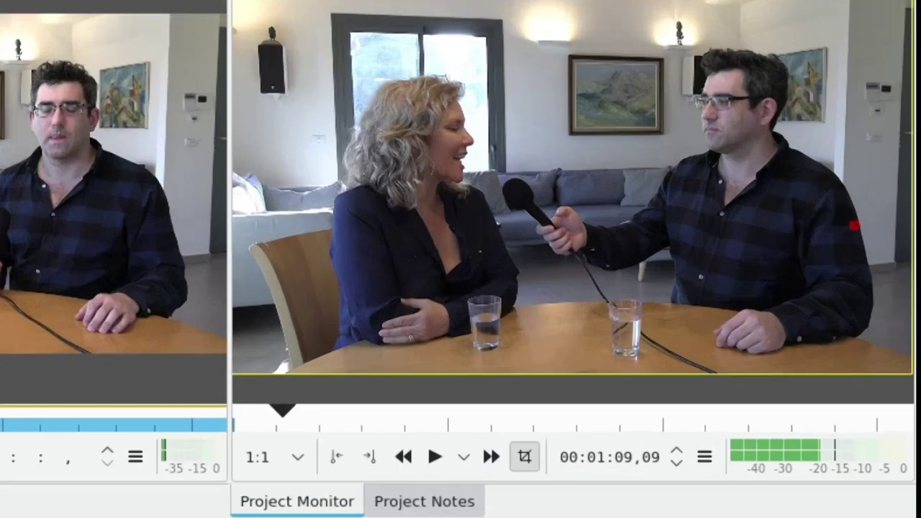
{"action": "key", "text": "space"}
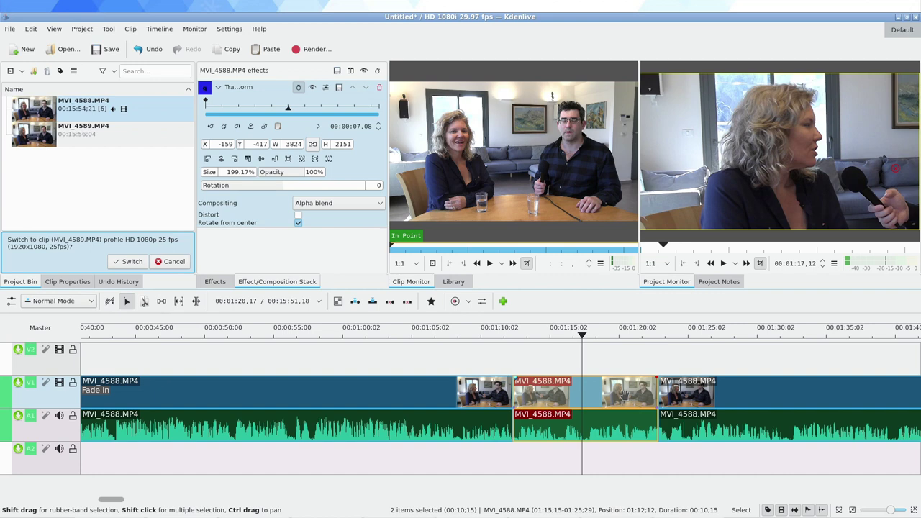
- Split the zoomed section near 1:17 and remove the Transform from its second half
{"action": "key", "text": "shift+r"}
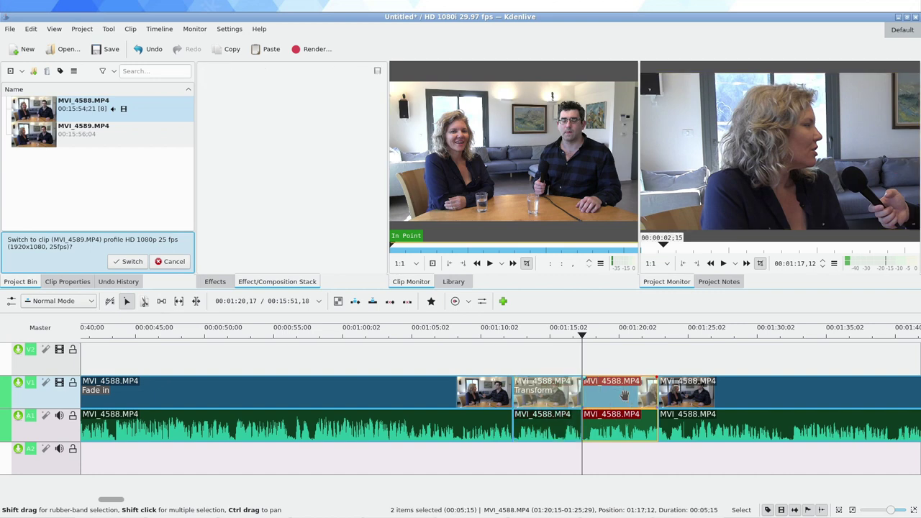
{"action": "left_click", "coordinate": [618, 390]}
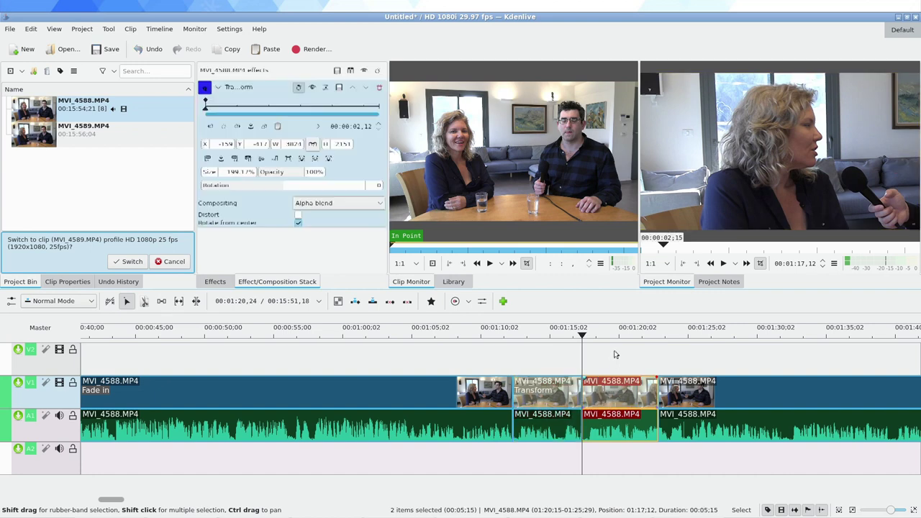
{"action": "left_click", "coordinate": [617, 390]}
{"action": "left_click", "coordinate": [380, 88]}
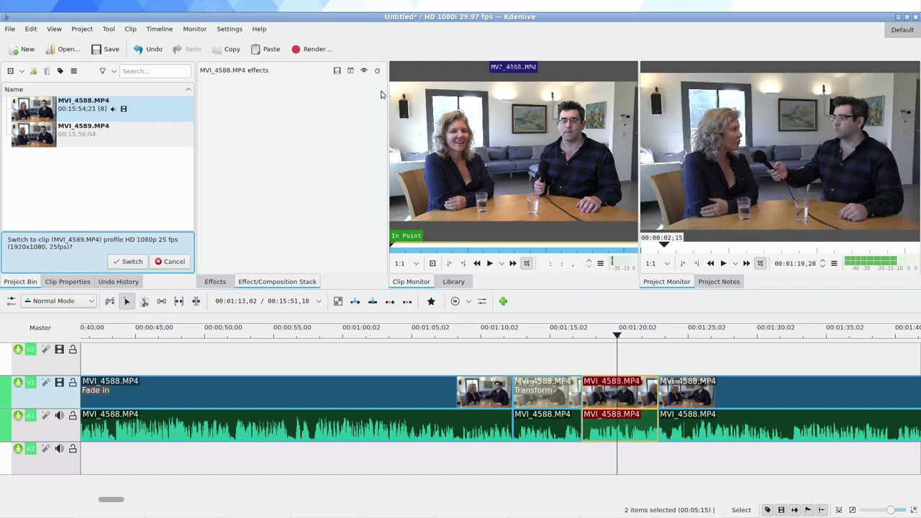
- Play back the edited sections to check the close-up returns to the wide shot
{"action": "left_click", "coordinate": [491, 348]}
{"action": "key", "text": "space"}
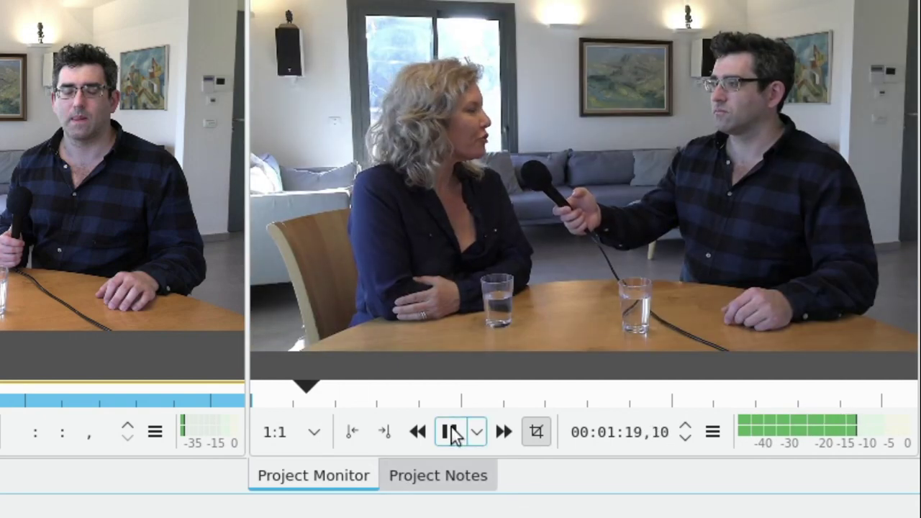
{"action": "left_click", "coordinate": [452, 432]}
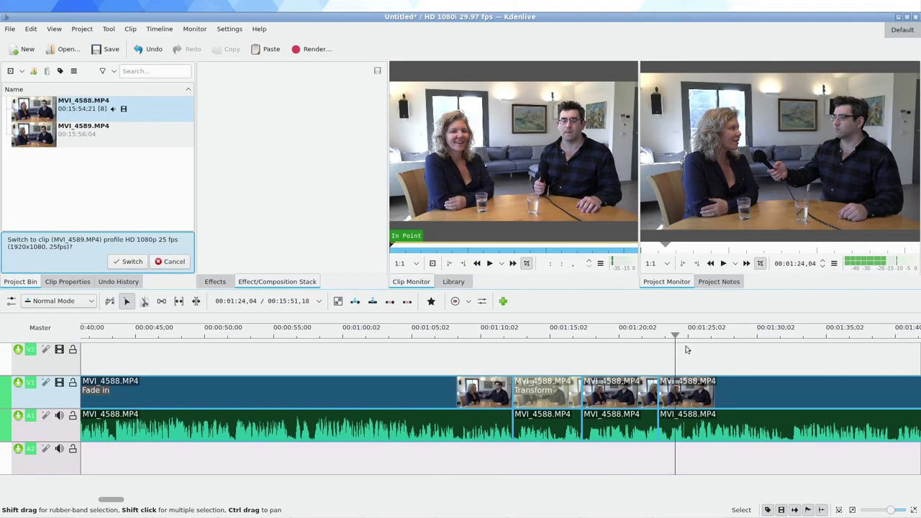
- Cut the clip at 01:27,09 and again a few seconds later to make a new section
{"action": "left_click", "coordinate": [720, 345]}
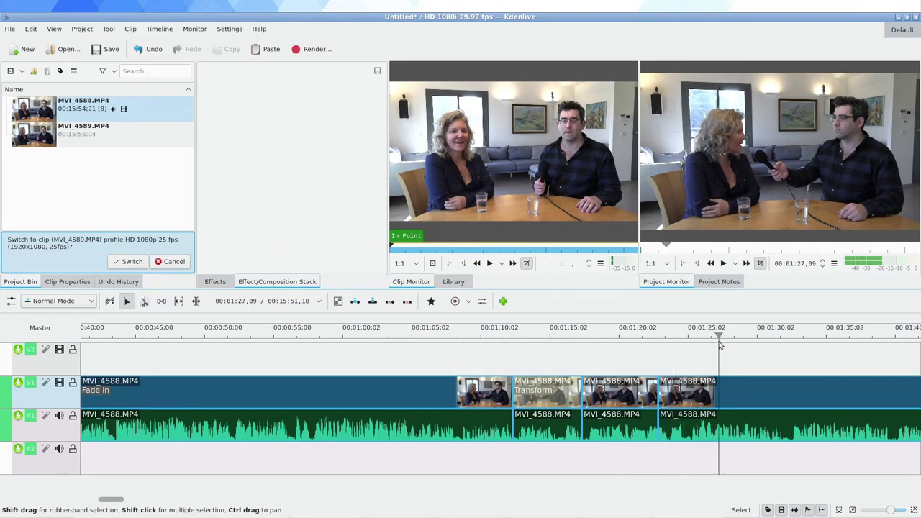
{"action": "key", "text": "shift+r"}
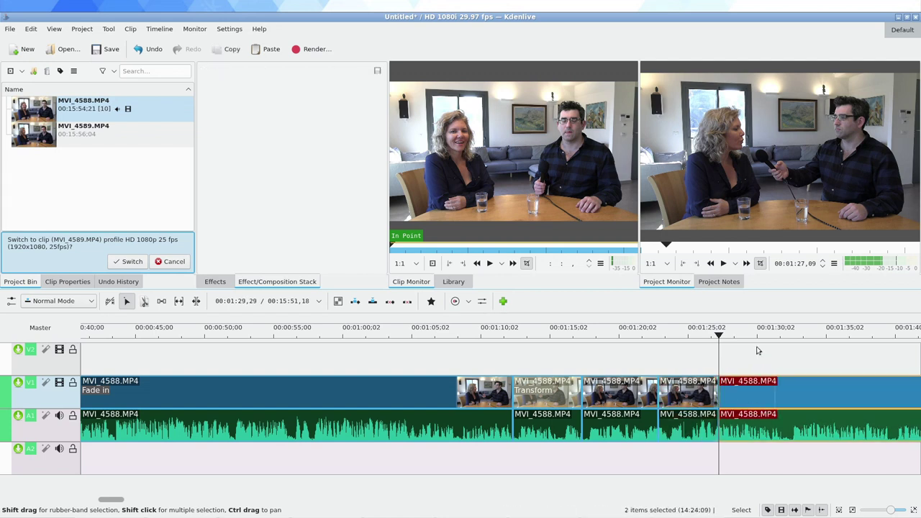
{"action": "left_click", "coordinate": [767, 360]}
{"action": "left_click", "coordinate": [775, 350]}
{"action": "key", "text": "shift+r"}
{"action": "left_click", "coordinate": [729, 363]}
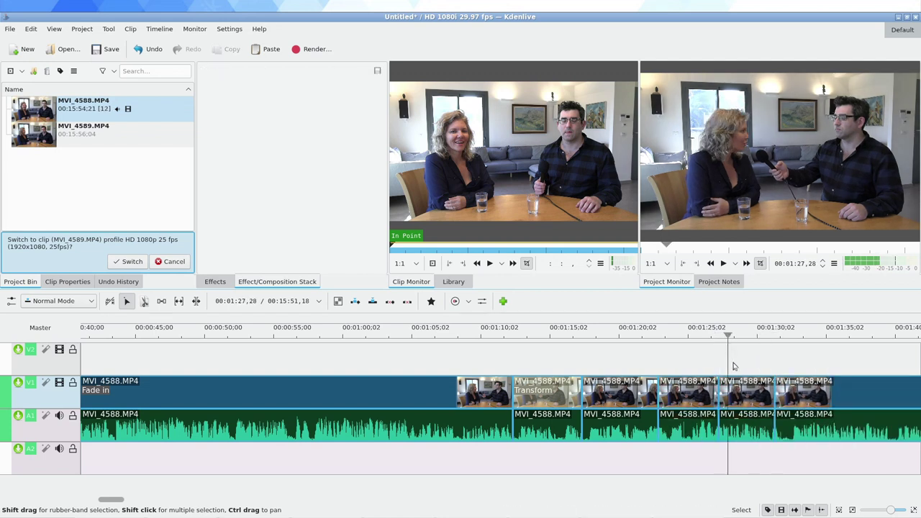
- Zoom the new section to 154.54% with Transform, centre the man, and play it back
{"action": "right_click", "coordinate": [732, 387]}
{"action": "mouse_move", "coordinate": [791, 368]}
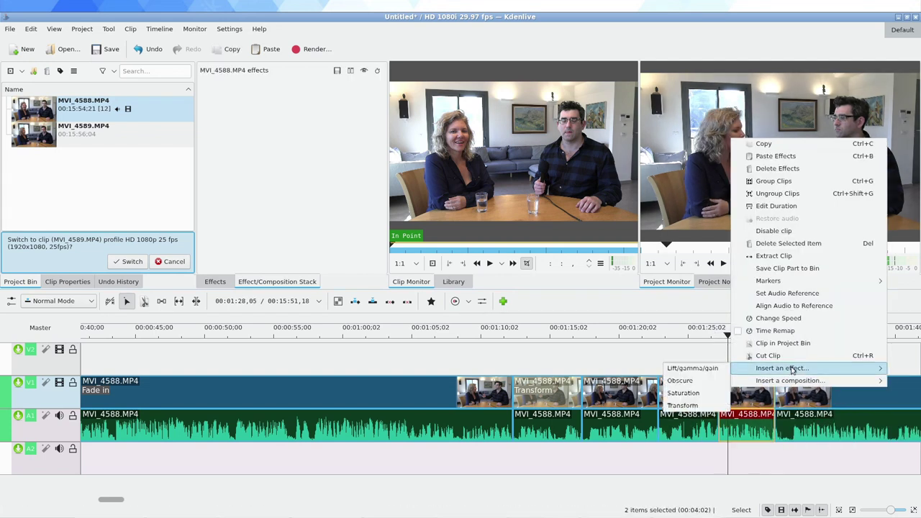
{"action": "left_click", "coordinate": [673, 405]}
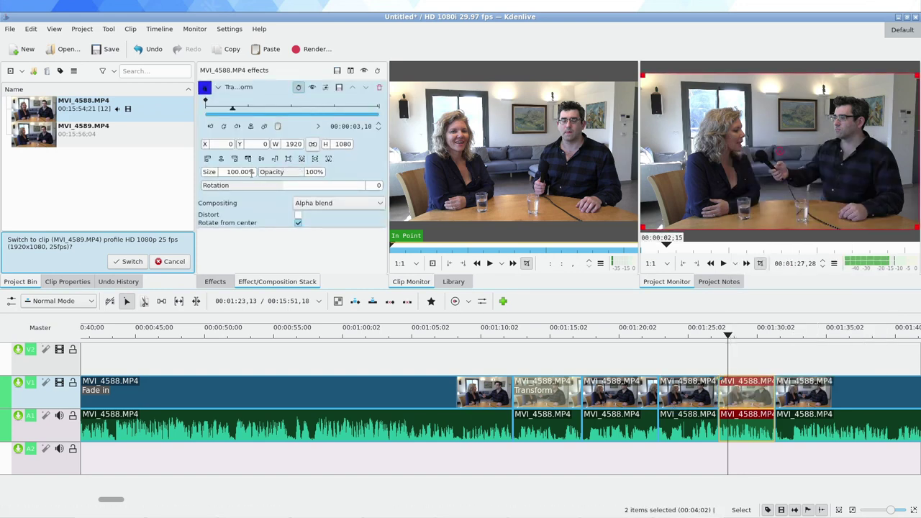
{"action": "scroll", "coordinate": [767, 161], "scroll_direction": "up", "scroll_amount": 5}
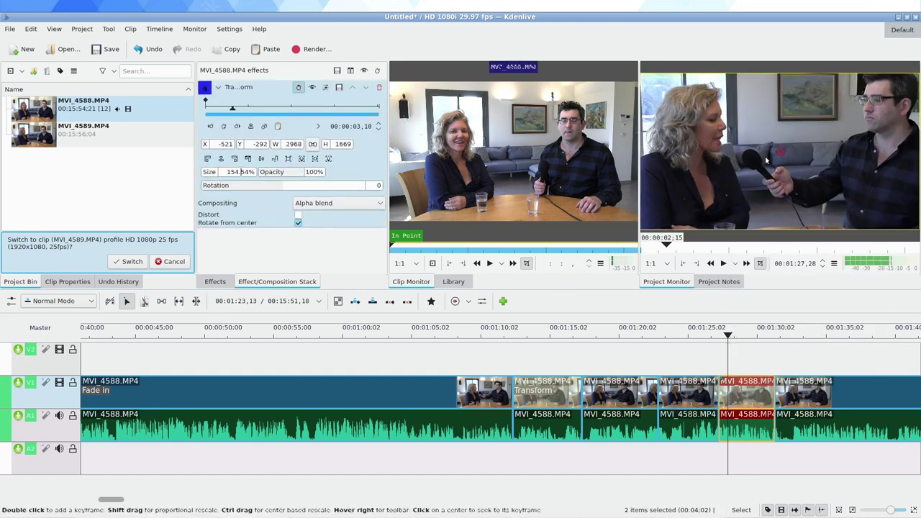
{"action": "left_click_drag", "start_coordinate": [752, 163], "coordinate": [699, 170]}
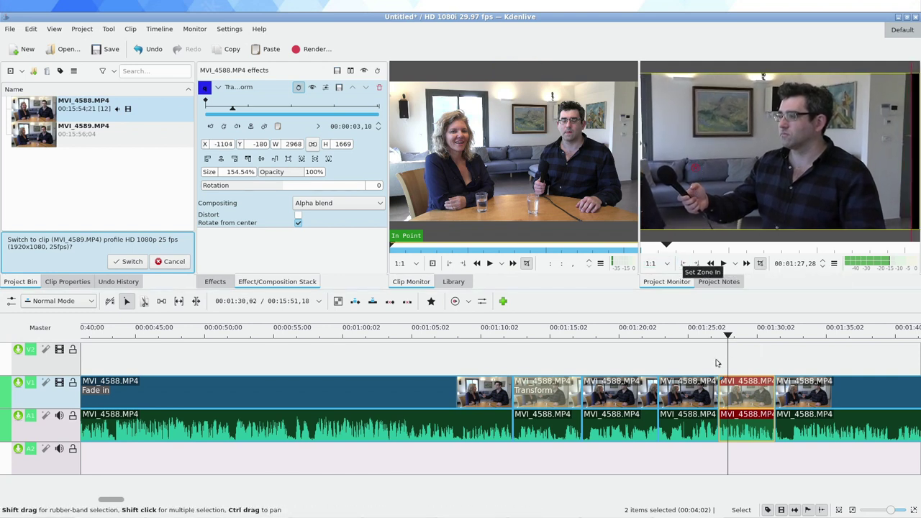
{"action": "left_click", "coordinate": [666, 339]}
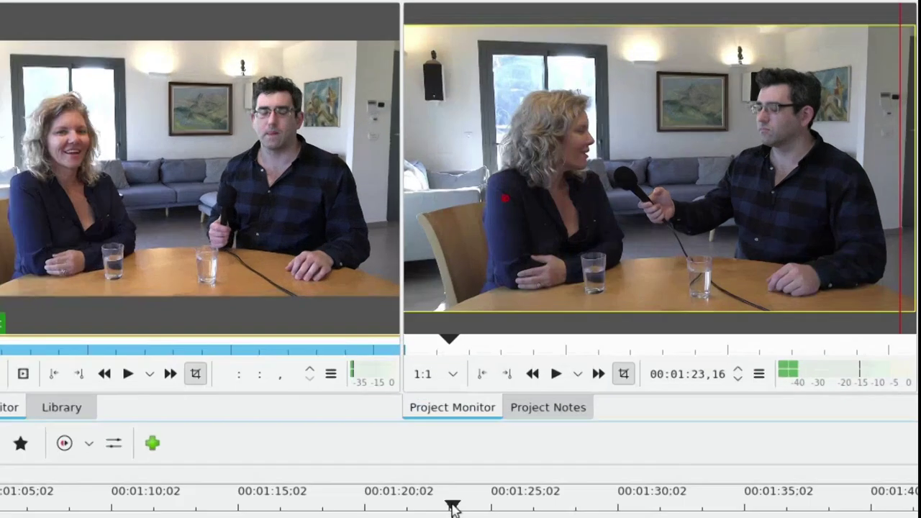
{"action": "key", "text": "space"}
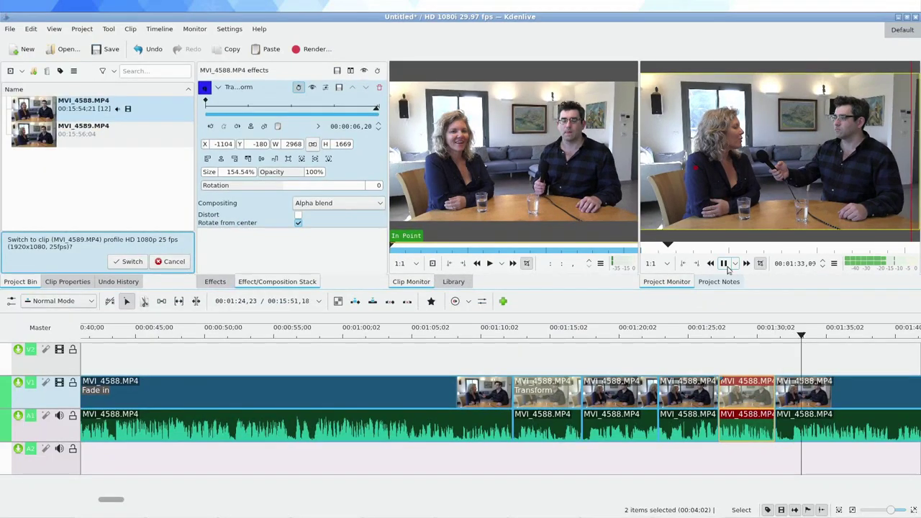
- Split the man's close-up near 1:28, remove Transform from the short first piece, and replay
{"action": "left_click", "coordinate": [666, 301]}
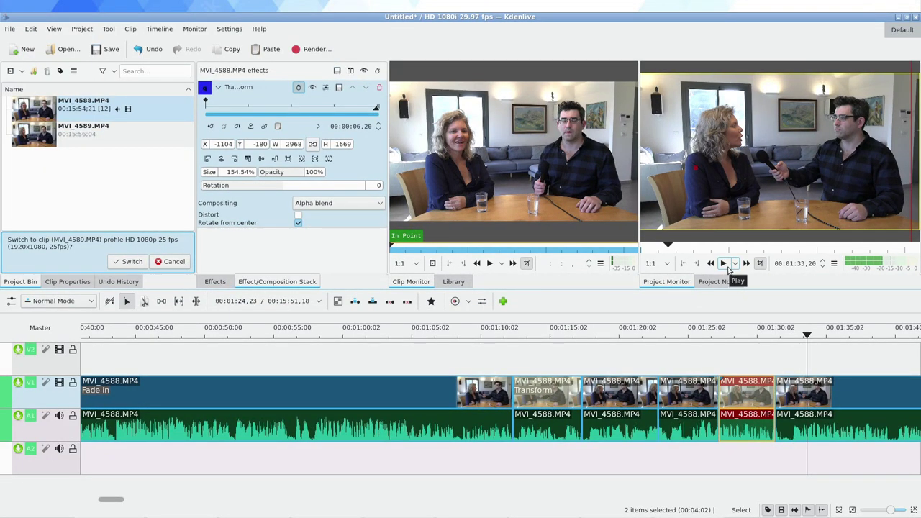
{"action": "left_click", "coordinate": [736, 351]}
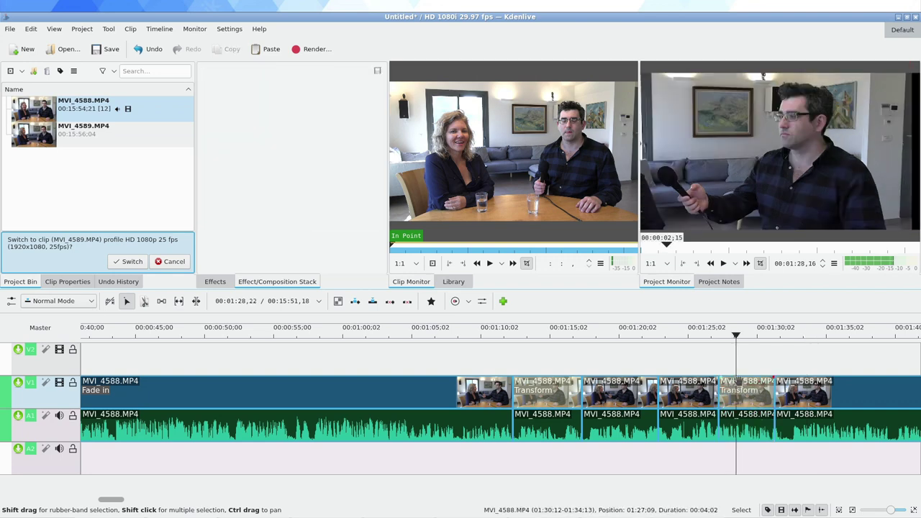
{"action": "key", "text": "shift+r"}
{"action": "left_click", "coordinate": [724, 362]}
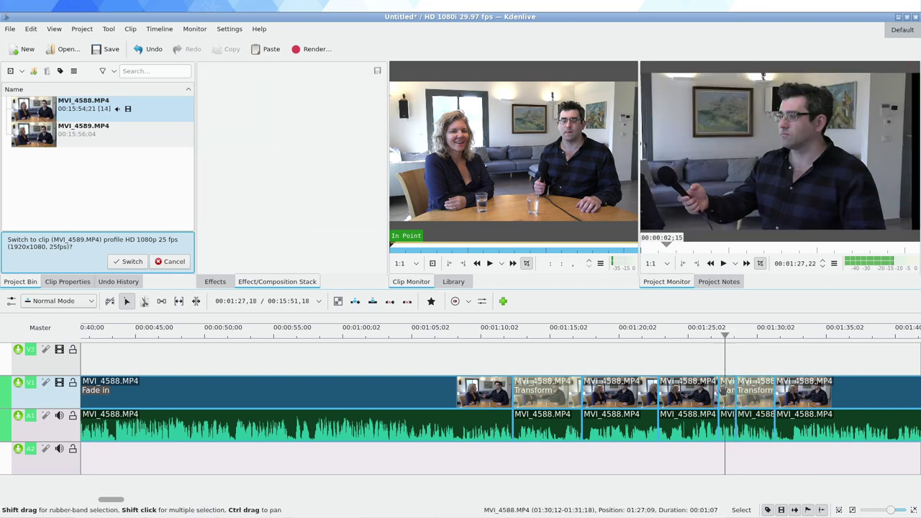
{"action": "left_click", "coordinate": [725, 389]}
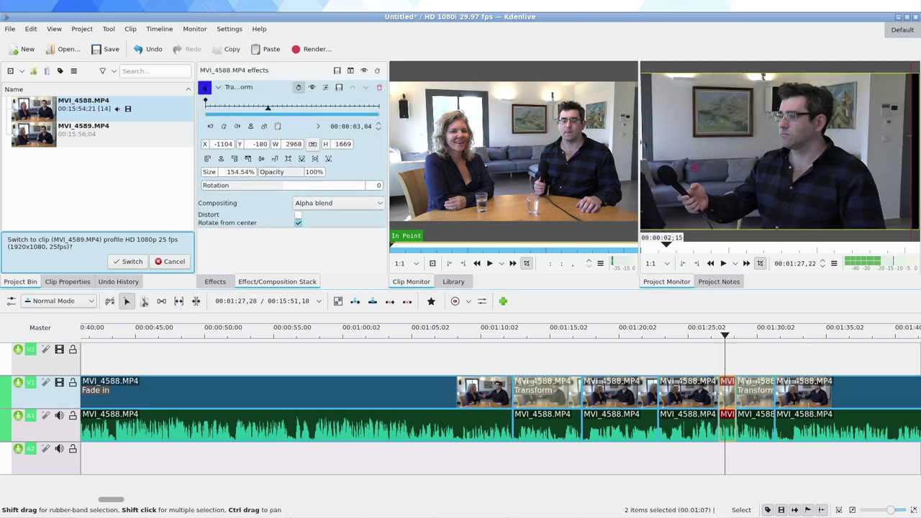
{"action": "left_click", "coordinate": [380, 87]}
{"action": "key", "text": "space"}
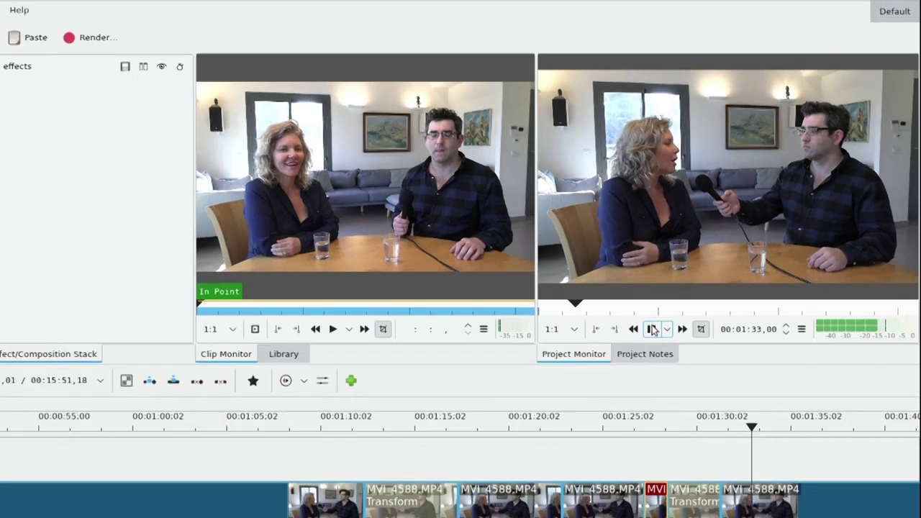
{"action": "left_click", "coordinate": [554, 417]}
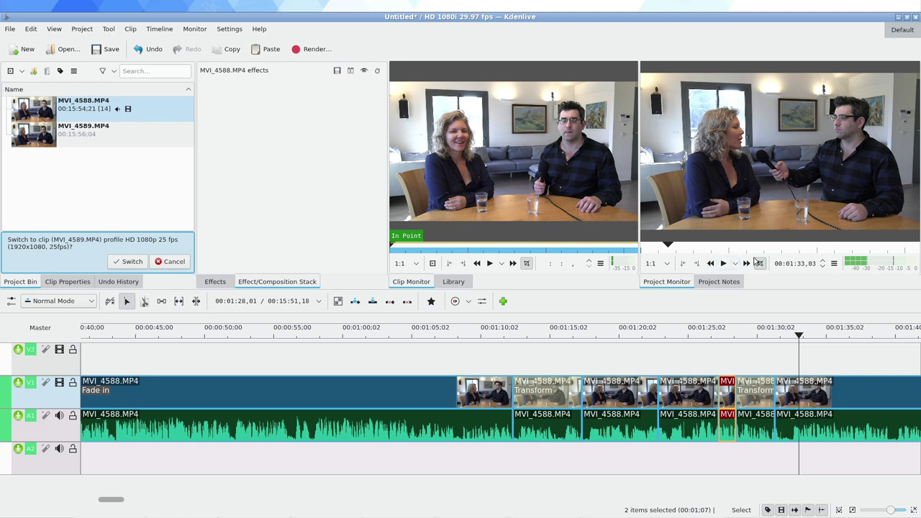
{"action": "left_click", "coordinate": [759, 262]}
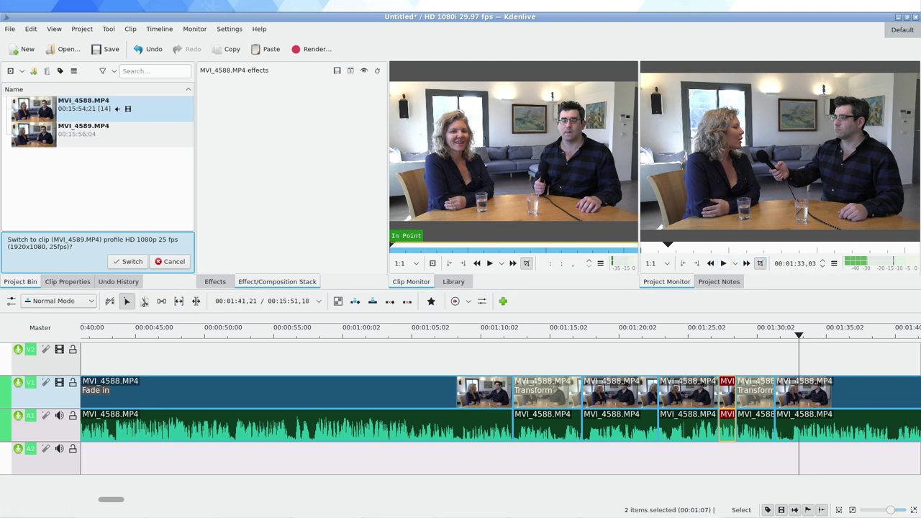